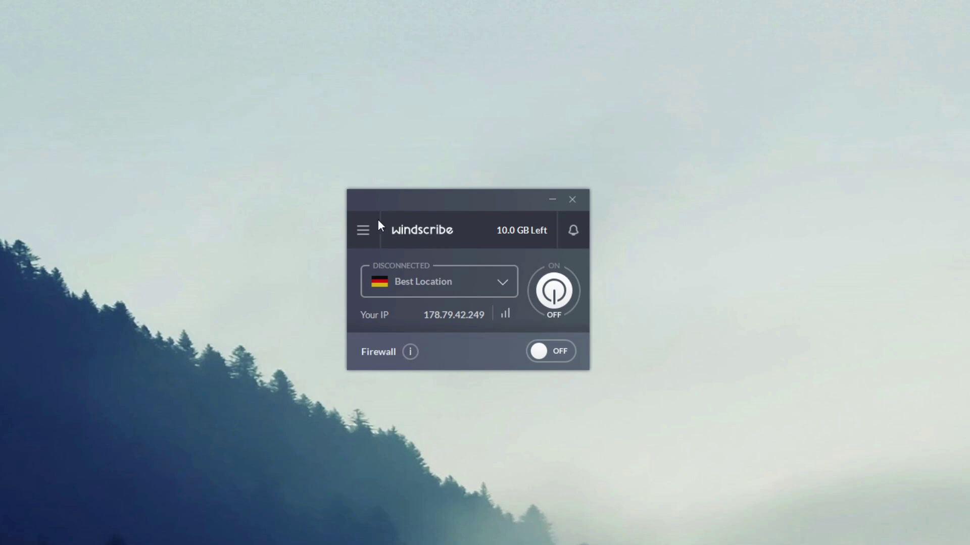
# Choose Canada East from the location list so the VPN starts connecting
pyautogui.click(515, 281)
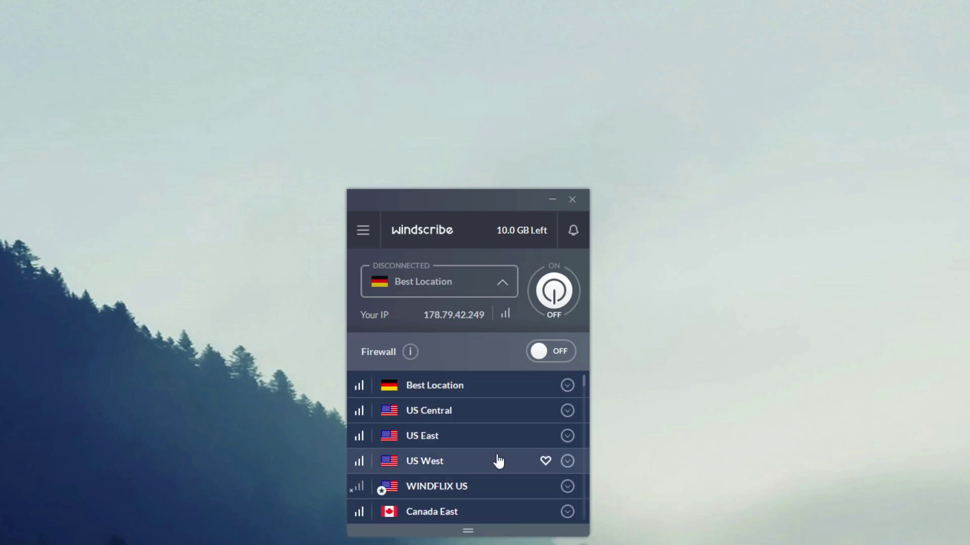
pyautogui.scroll(-2, 497, 460)
pyautogui.scroll(-2, 497, 460)
pyautogui.scroll(-3, 497, 460)
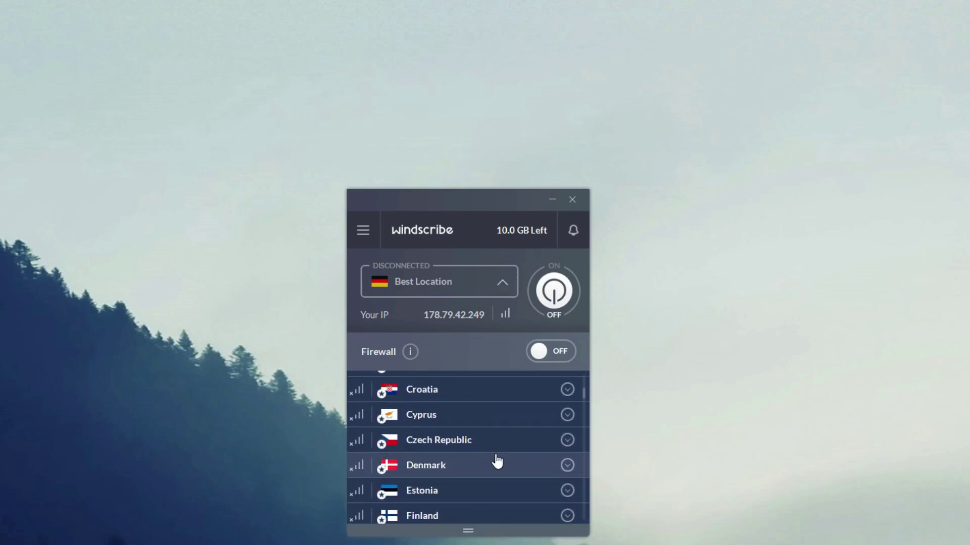
pyautogui.scroll(5, 497, 460)
pyautogui.scroll(3, 497, 459)
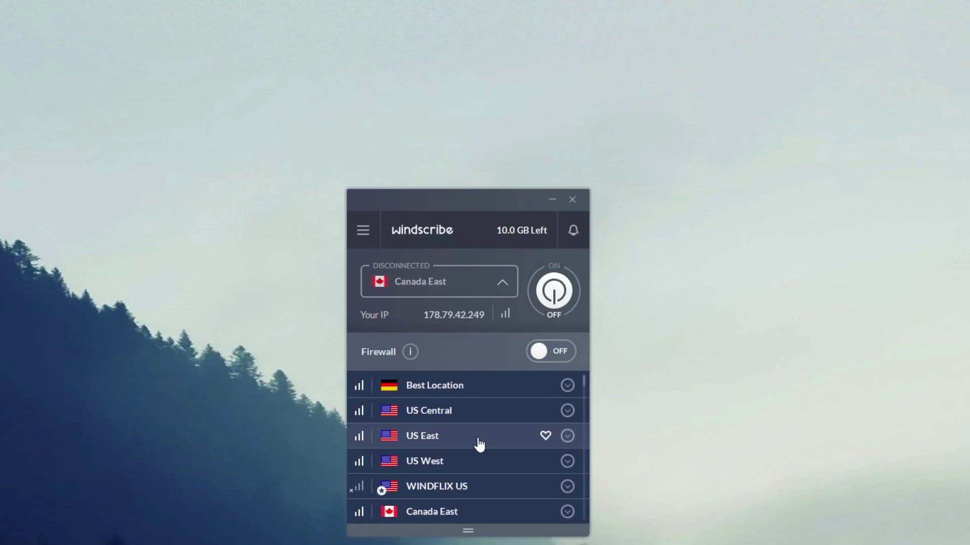
pyautogui.scroll(-3, 480, 438)
pyautogui.moveTo(432, 511)
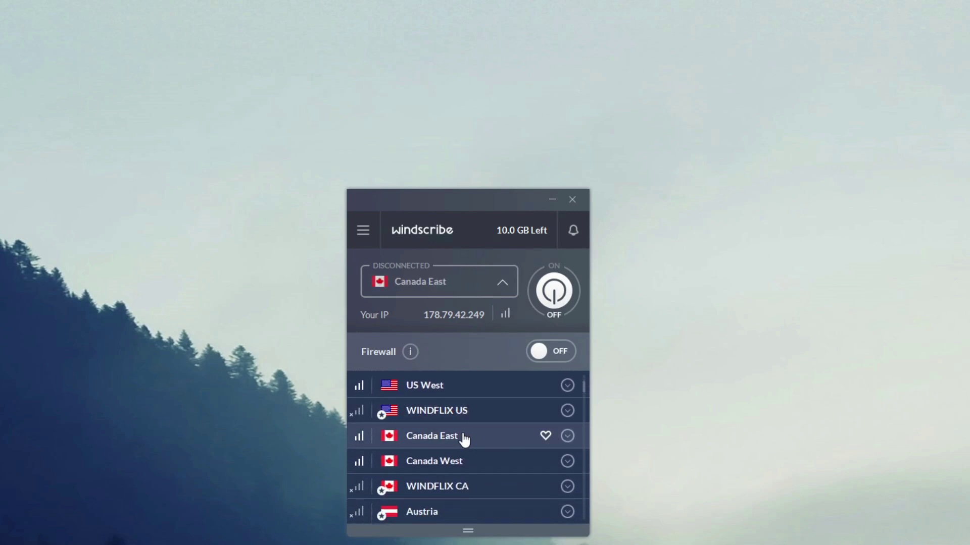
pyautogui.click(464, 438)
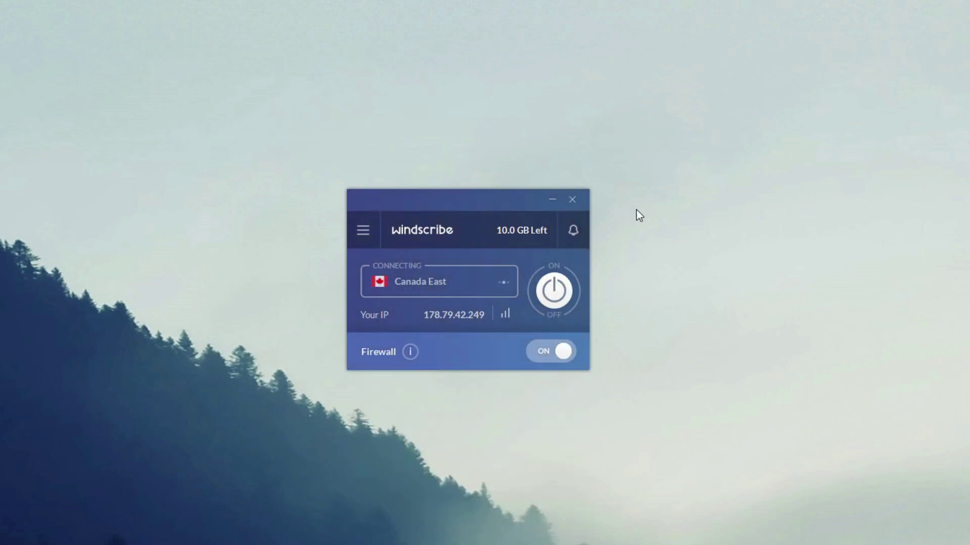
# Disconnect the VPN, then switch the firewall on and back off
pyautogui.click(559, 292)
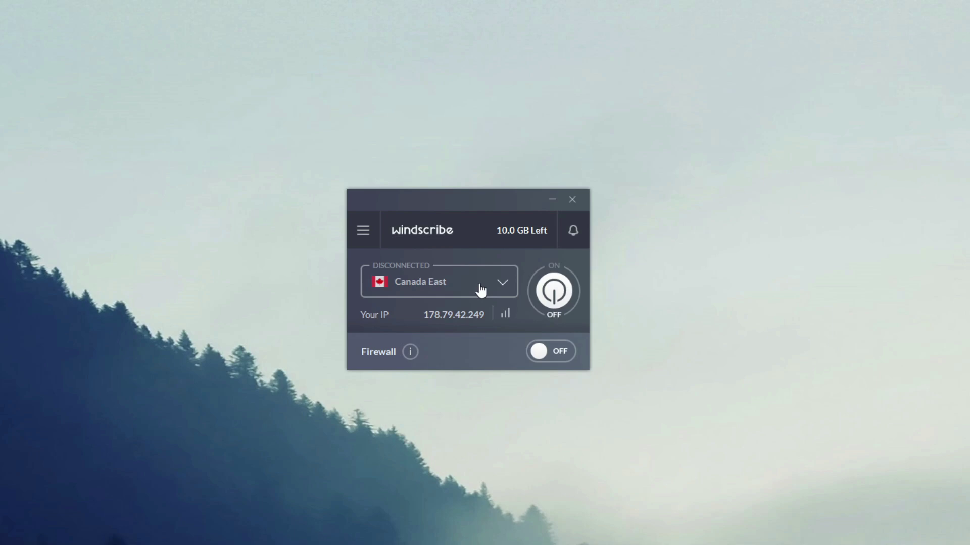
pyautogui.moveTo(410, 351)
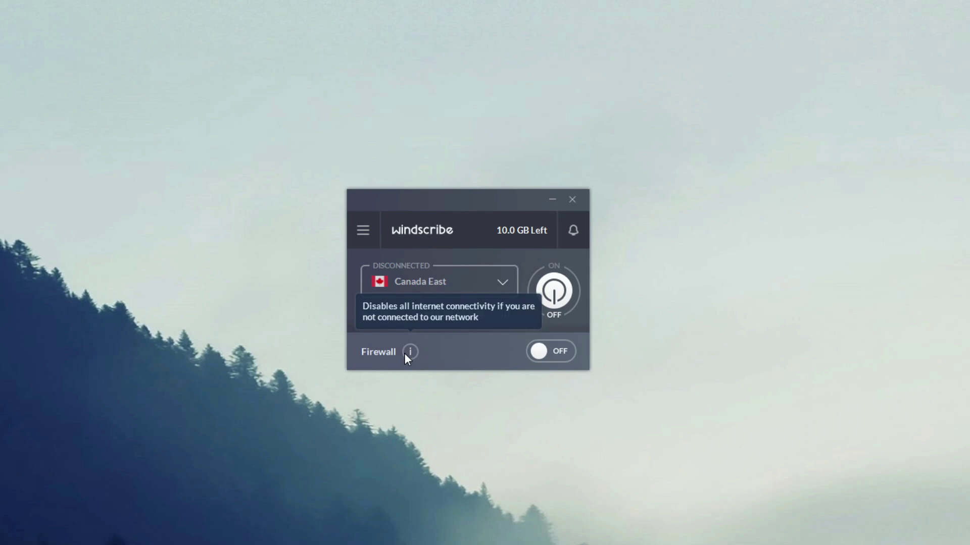
pyautogui.click(565, 353)
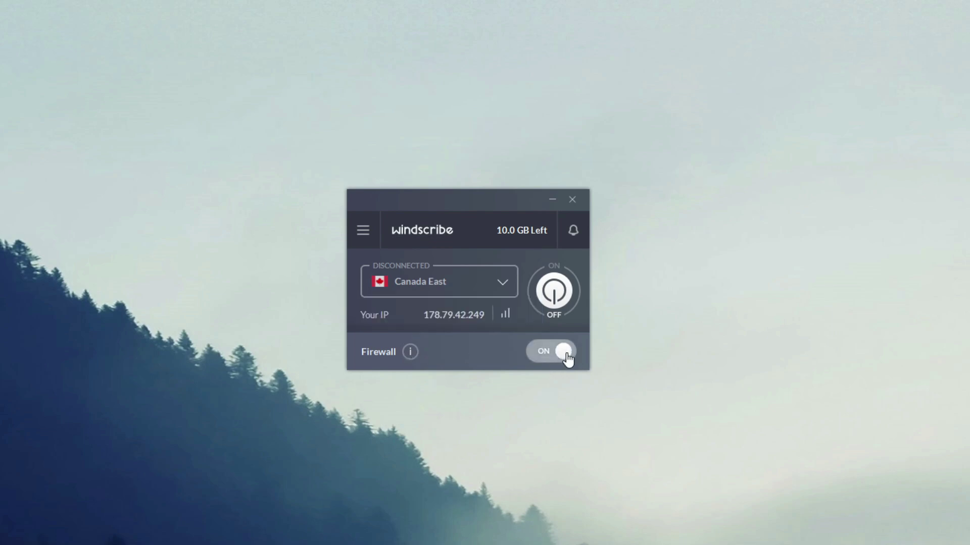
pyautogui.click(551, 356)
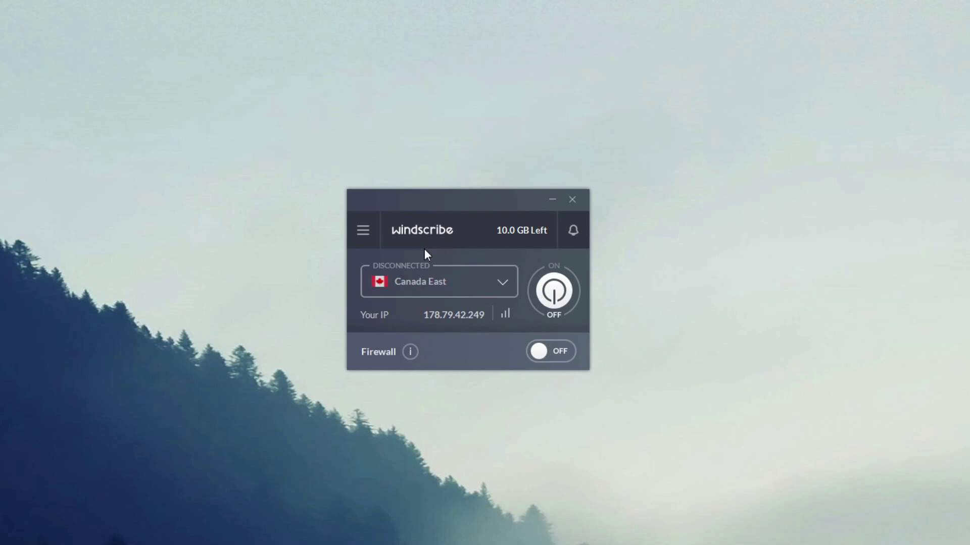
# Review the Connection settings: firewall mode kept Automatic, protocol choices viewed
pyautogui.click(363, 236)
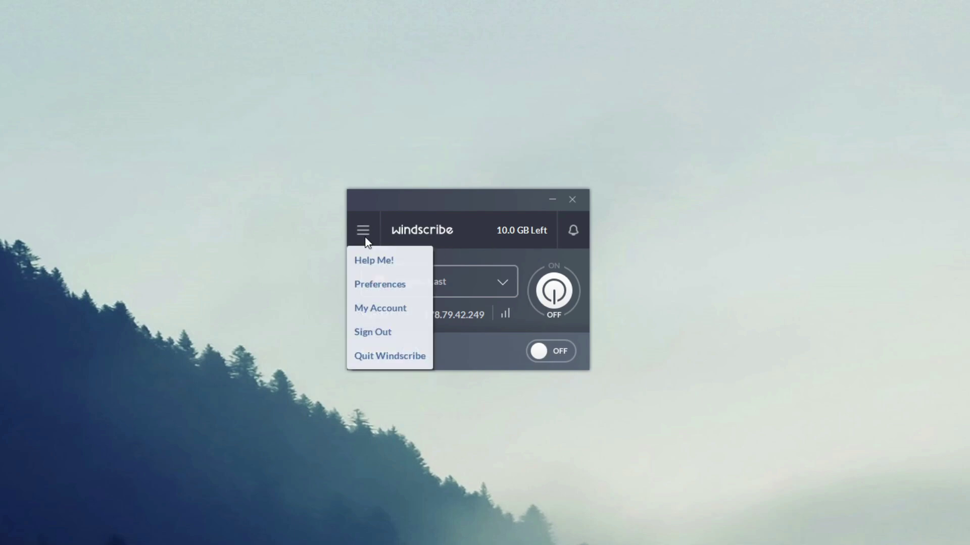
pyautogui.click(395, 293)
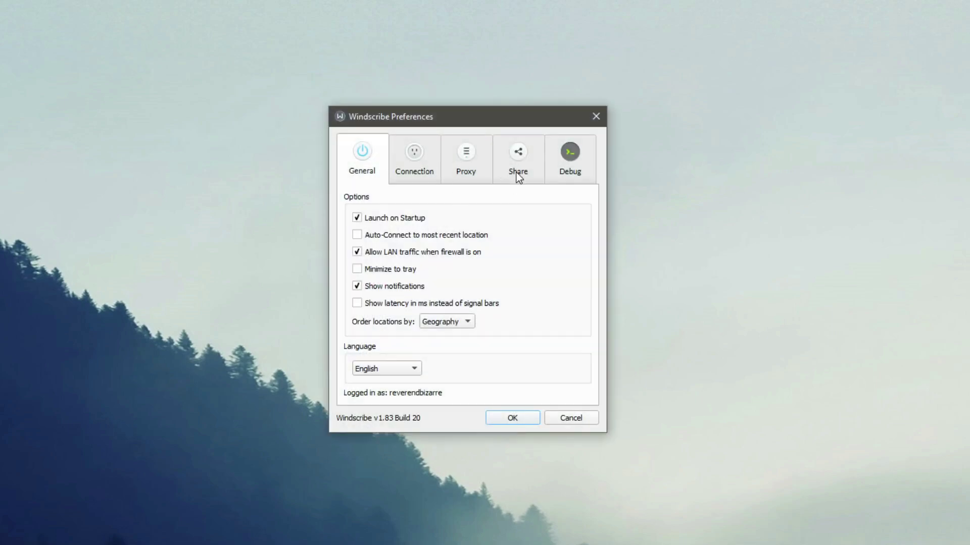
pyautogui.click(417, 156)
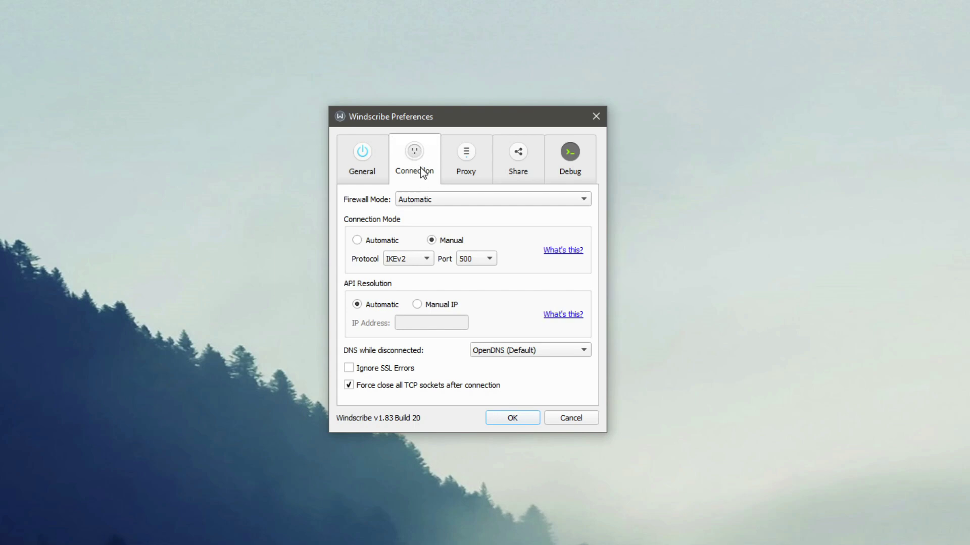
pyautogui.click(441, 202)
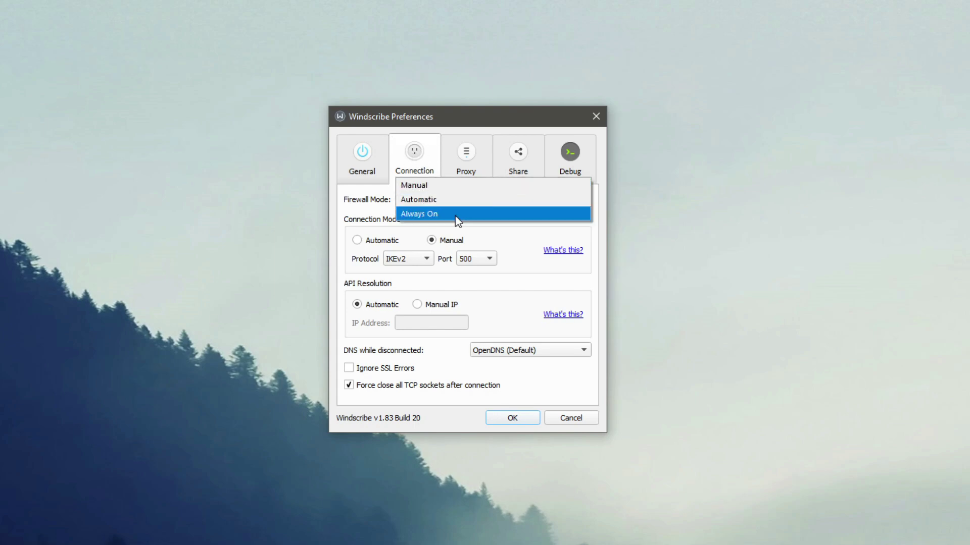
pyautogui.click(428, 146)
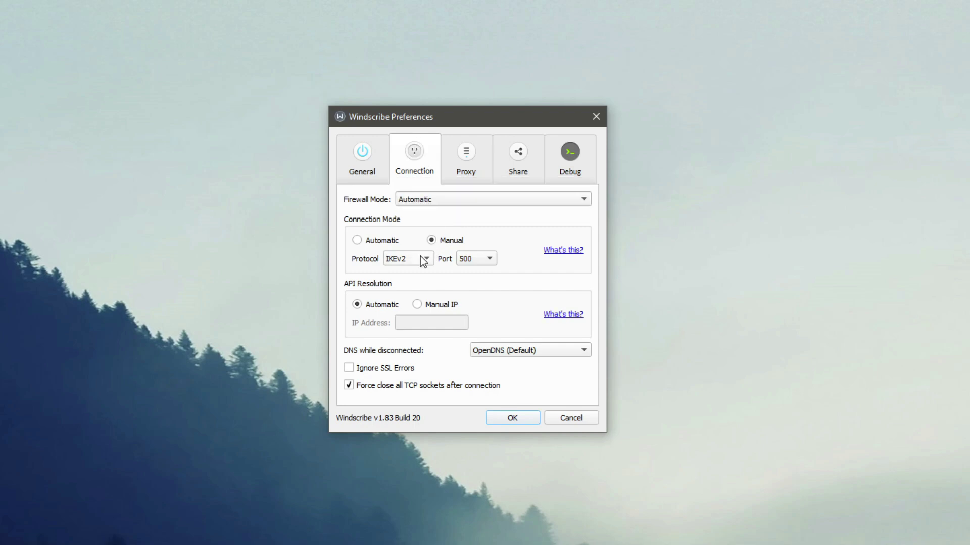
pyautogui.click(422, 258)
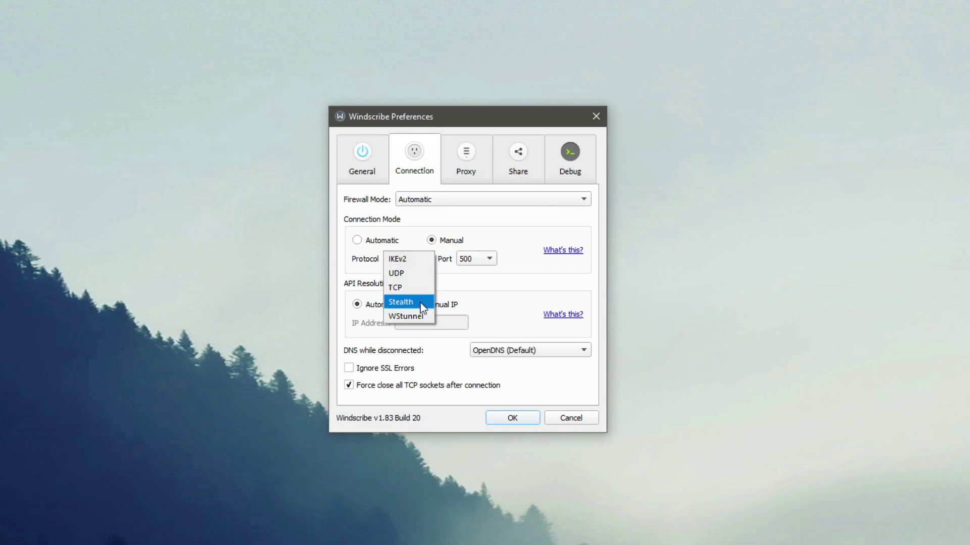
# Browse the Proxy, Share and Debug pages, then return to General
pyautogui.click(418, 166)
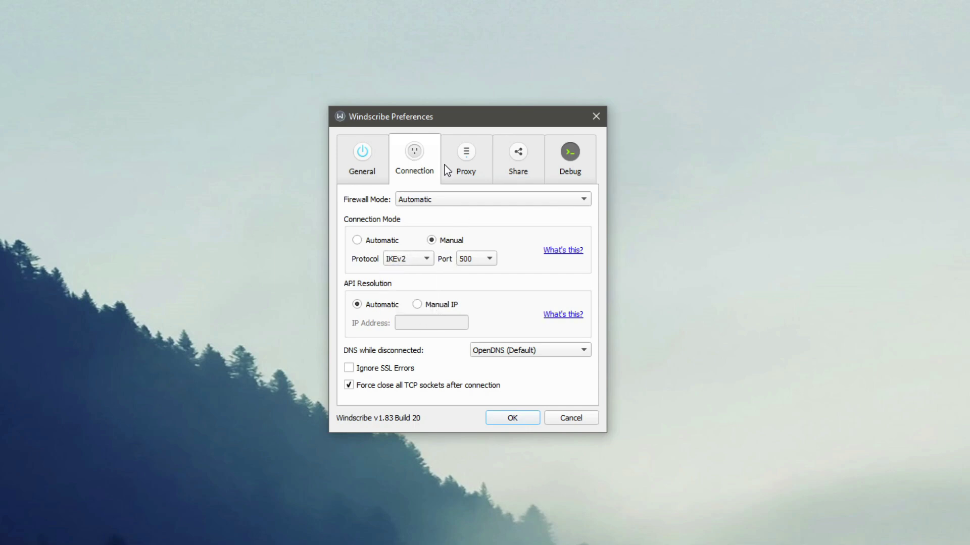
pyautogui.click(477, 166)
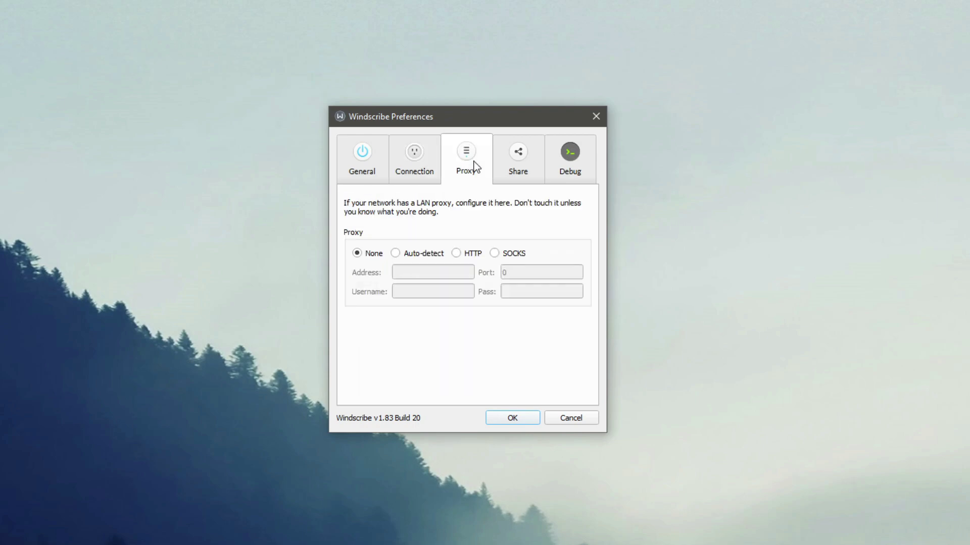
pyautogui.click(520, 154)
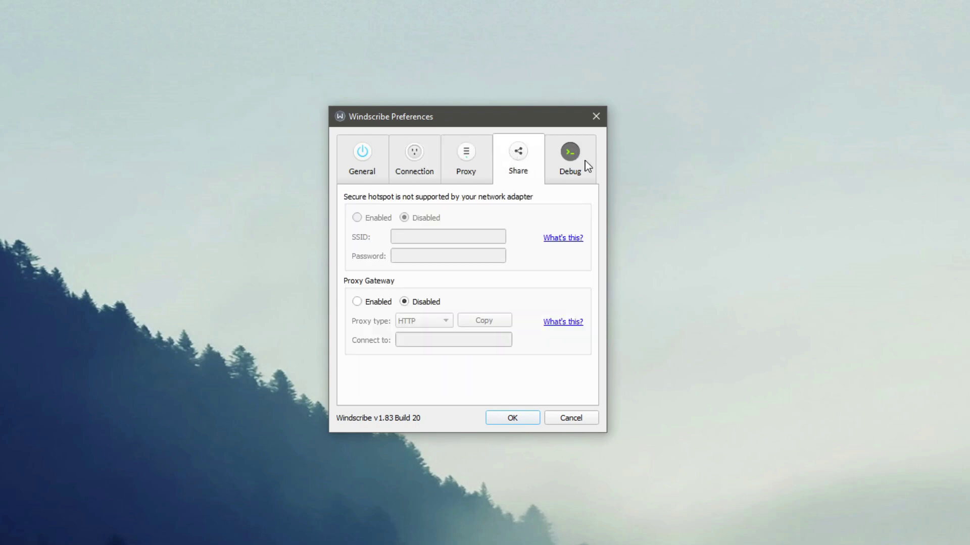
pyautogui.click(570, 151)
pyautogui.click(379, 155)
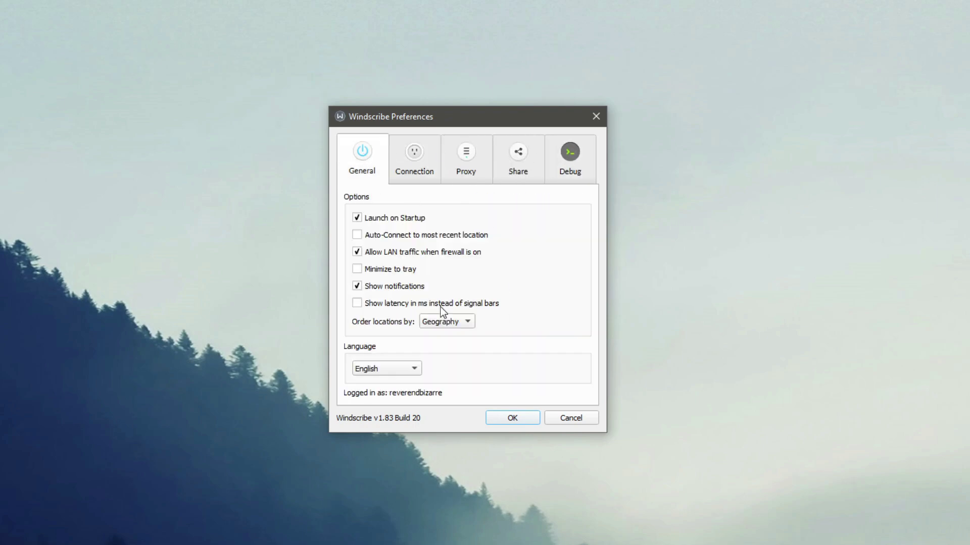